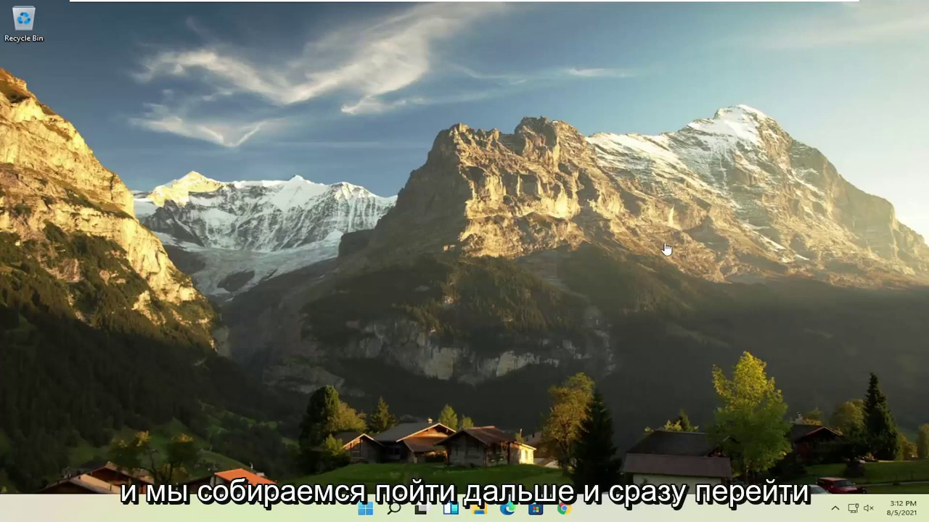
Disable Microsoft OneDrive from launching at startup in Task Manager, and close Task Manager.
{"action": "right_click", "coordinate": [365, 510]}
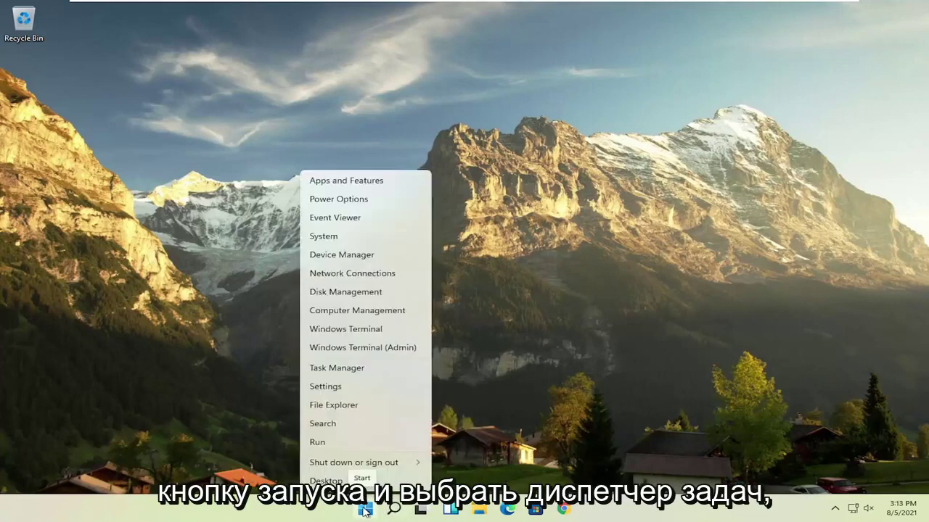
{"action": "left_click", "coordinate": [341, 369]}
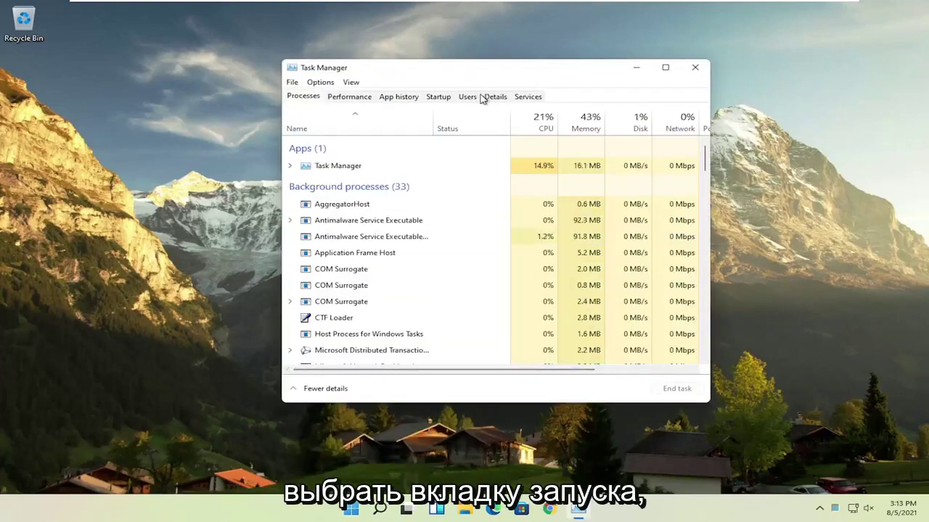
{"action": "left_click", "coordinate": [435, 98]}
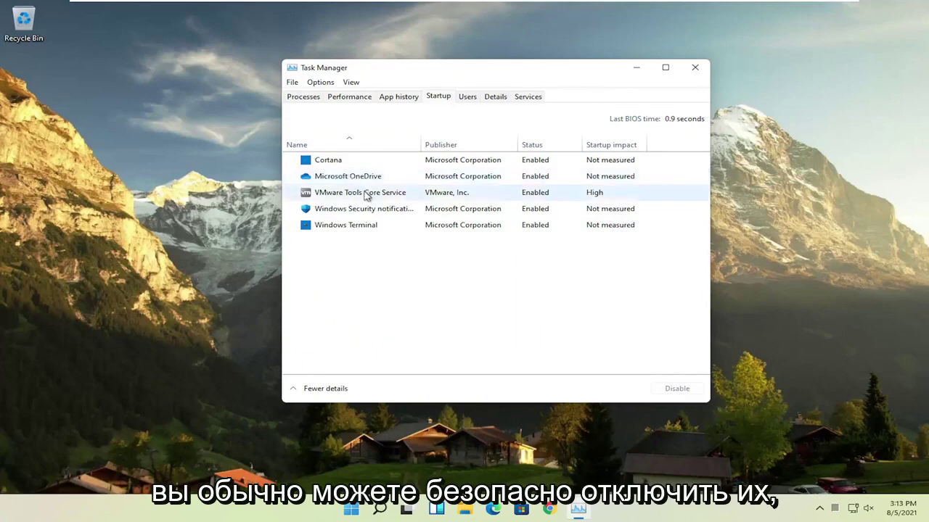
{"action": "left_click", "coordinate": [352, 181]}
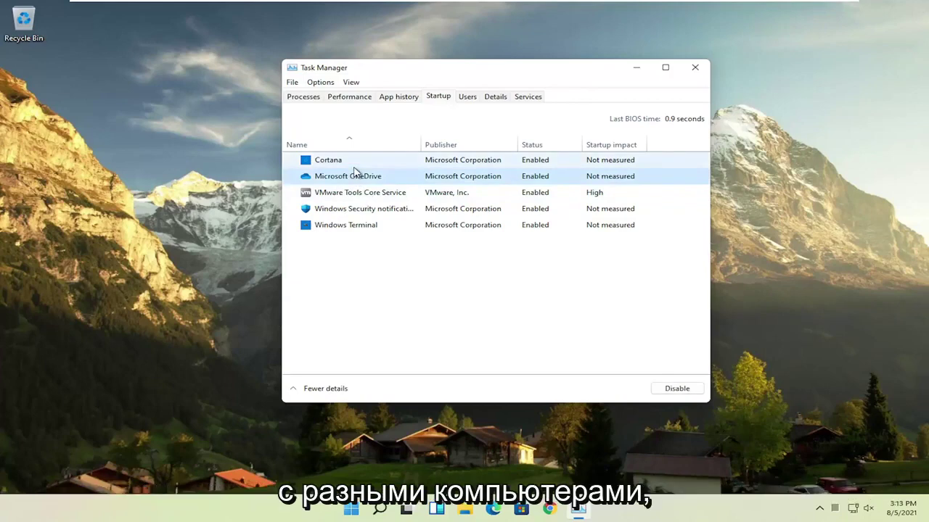
{"action": "left_click", "coordinate": [677, 392]}
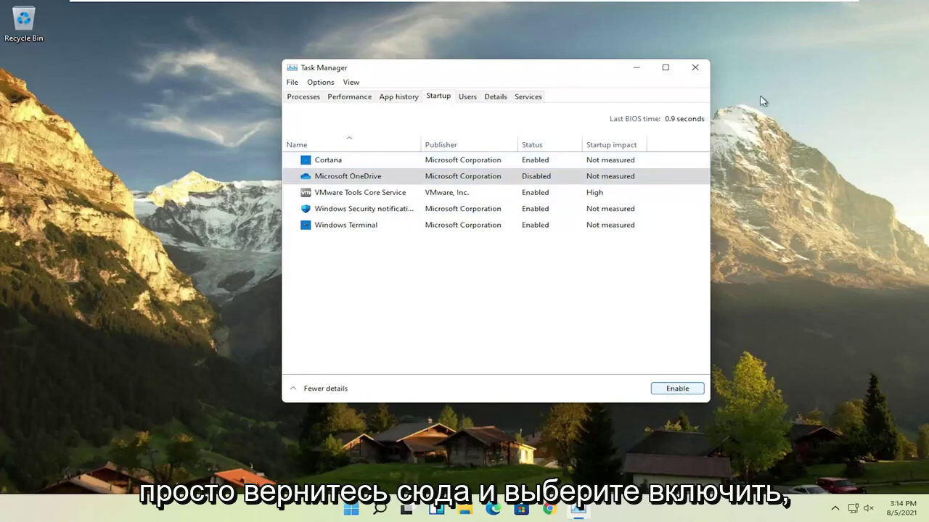
{"action": "left_click", "coordinate": [693, 68]}
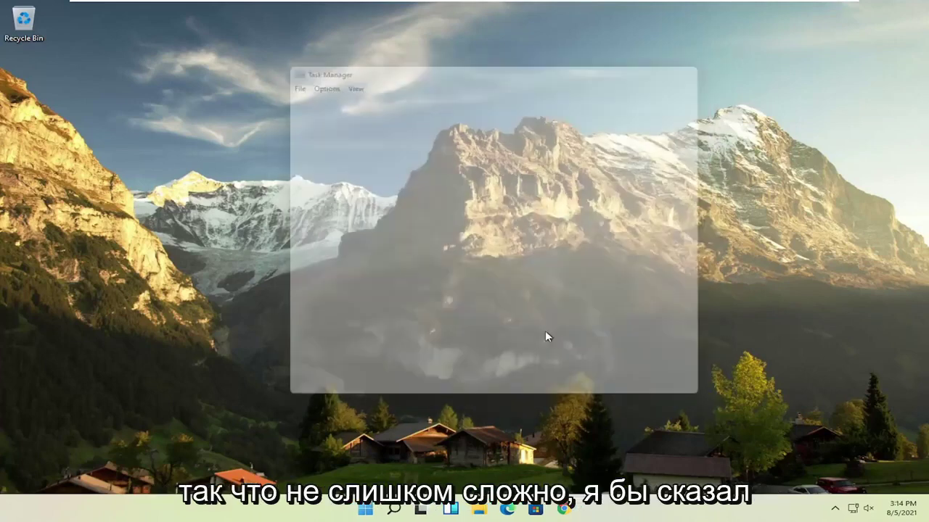
Look up CCleaner's uninstall option in the Apps & features list without uninstalling it, and close Settings.
{"action": "left_click", "coordinate": [392, 510]}
{"action": "type", "text": "apps"}
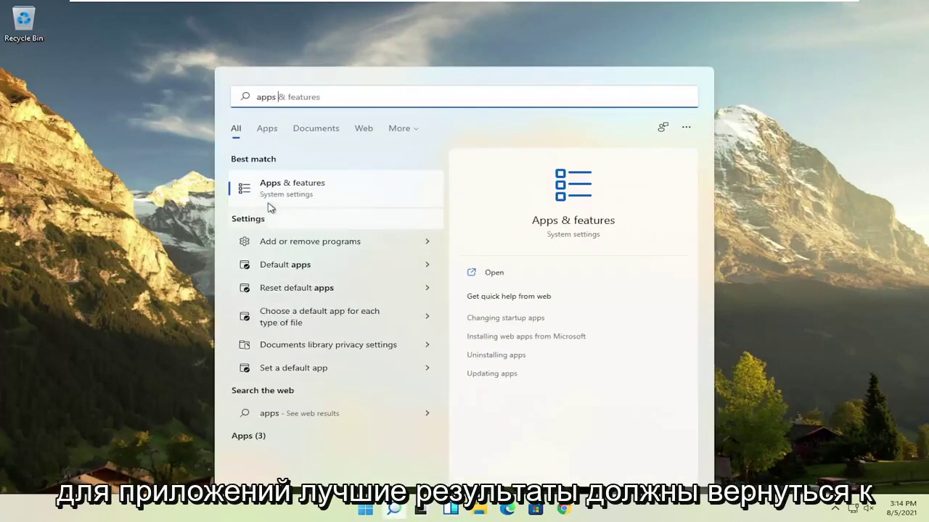
{"action": "left_click", "coordinate": [285, 188]}
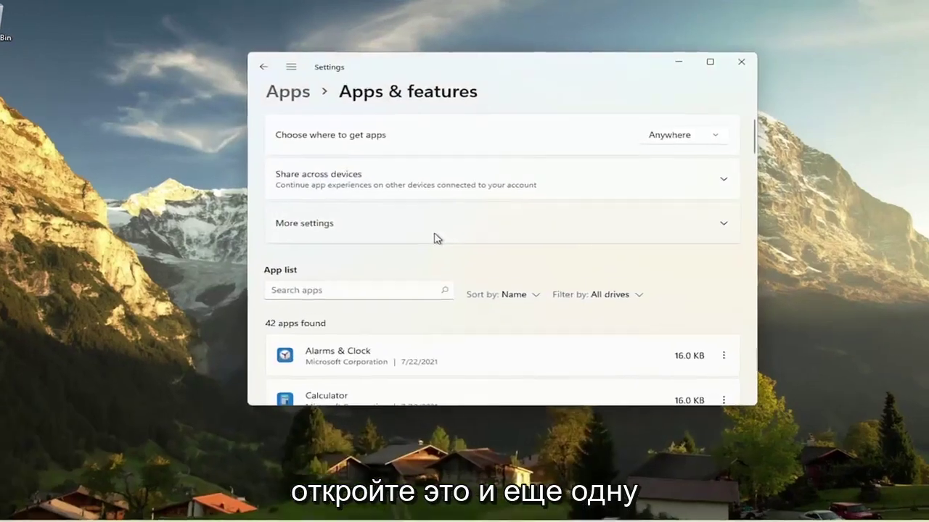
{"action": "scroll", "coordinate": [435, 238], "scroll_direction": "down", "scroll_amount": 5}
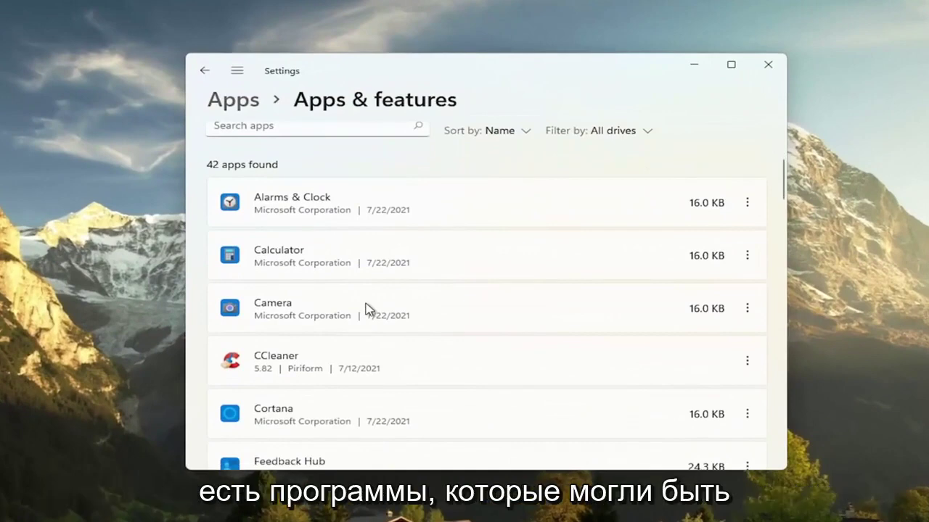
{"action": "scroll", "coordinate": [367, 309], "scroll_direction": "down", "scroll_amount": 1}
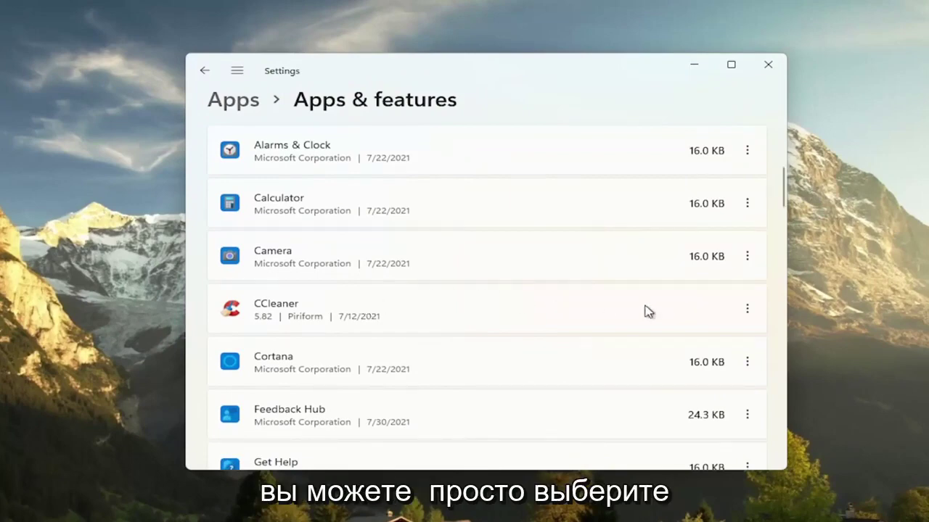
{"action": "left_click", "coordinate": [748, 309]}
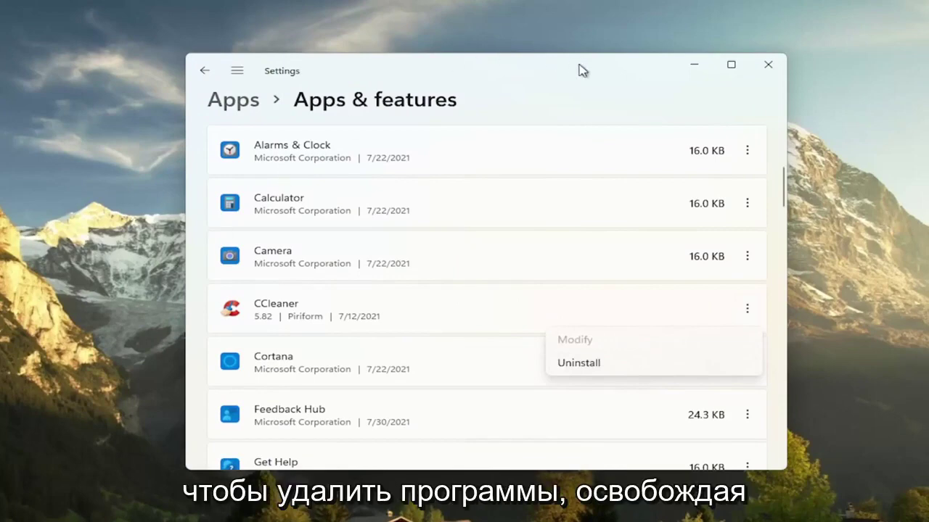
{"action": "left_click", "coordinate": [595, 78]}
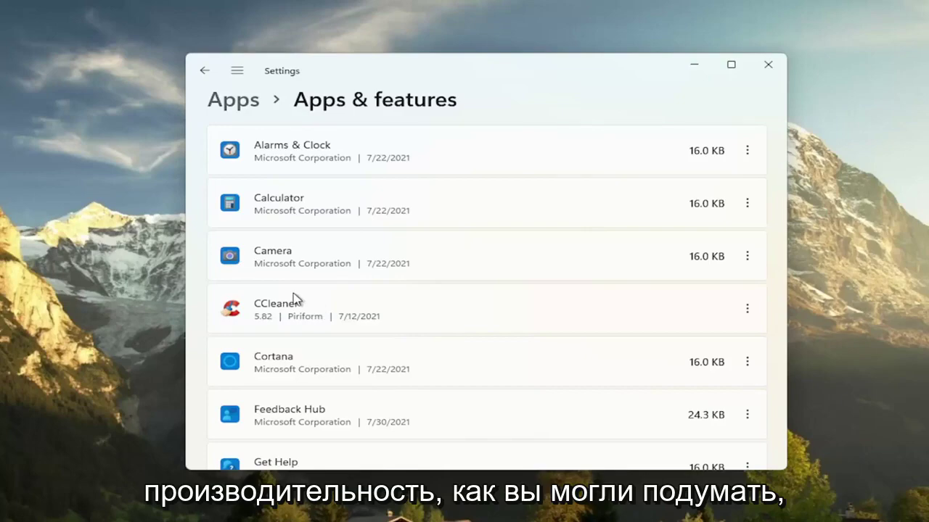
{"action": "left_click", "coordinate": [767, 64]}
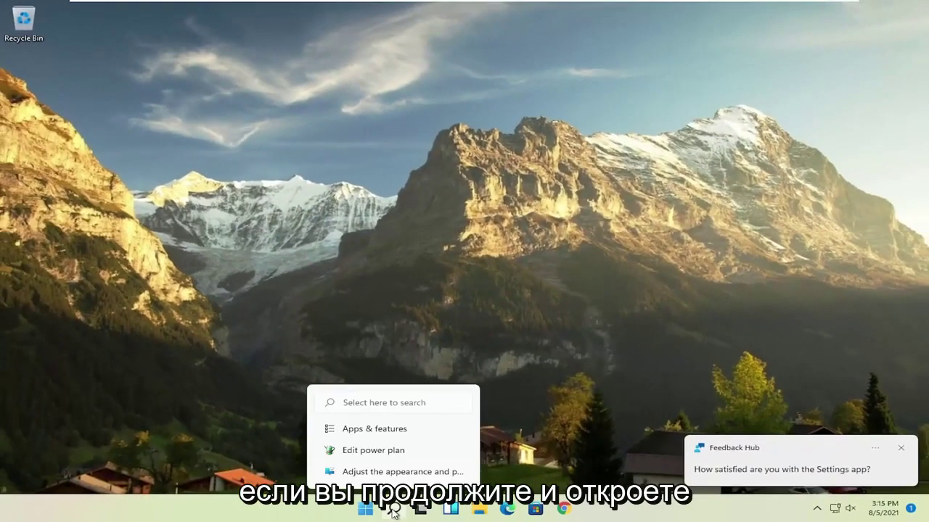
Open the Windows appearance and performance options and apply the Adjust for best performance setting.
{"action": "left_click", "coordinate": [390, 517]}
{"action": "type", "text": "adjust"}
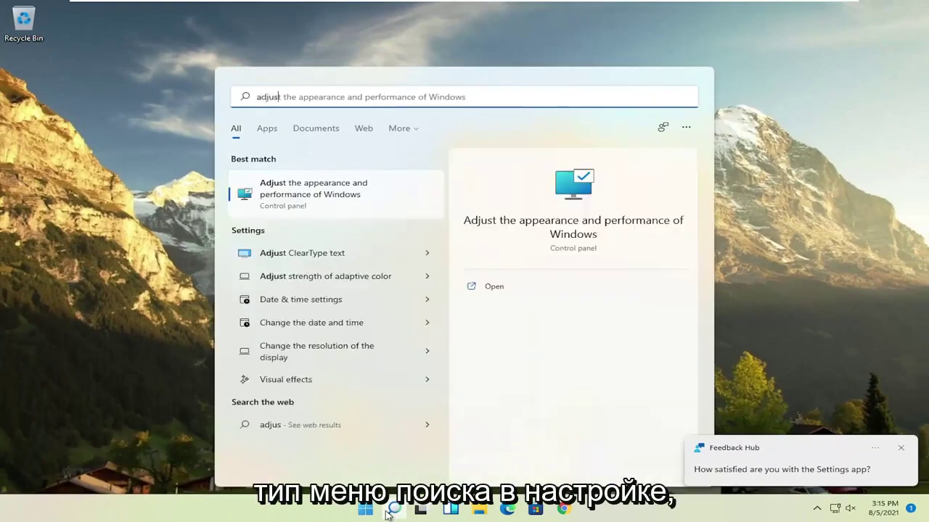
{"action": "left_click", "coordinate": [348, 191]}
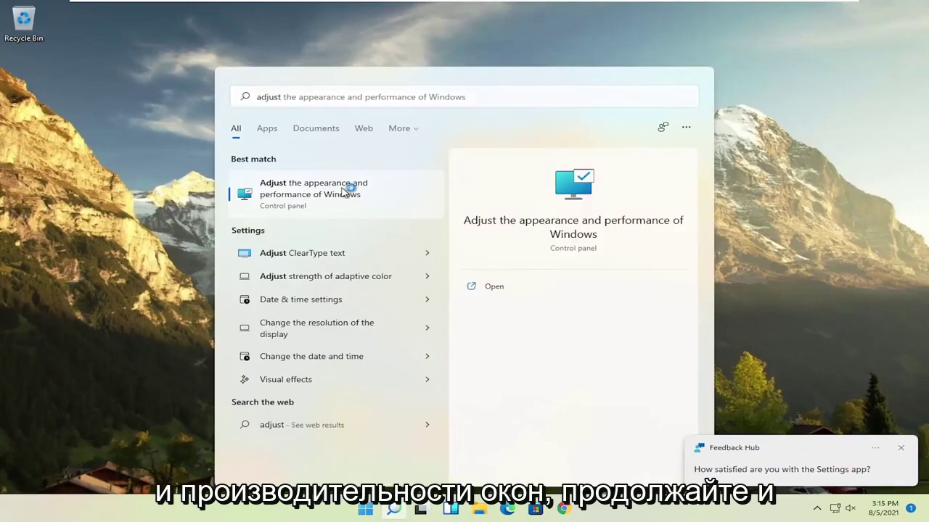
{"action": "left_click_drag", "start_coordinate": [207, 57], "coordinate": [398, 48]}
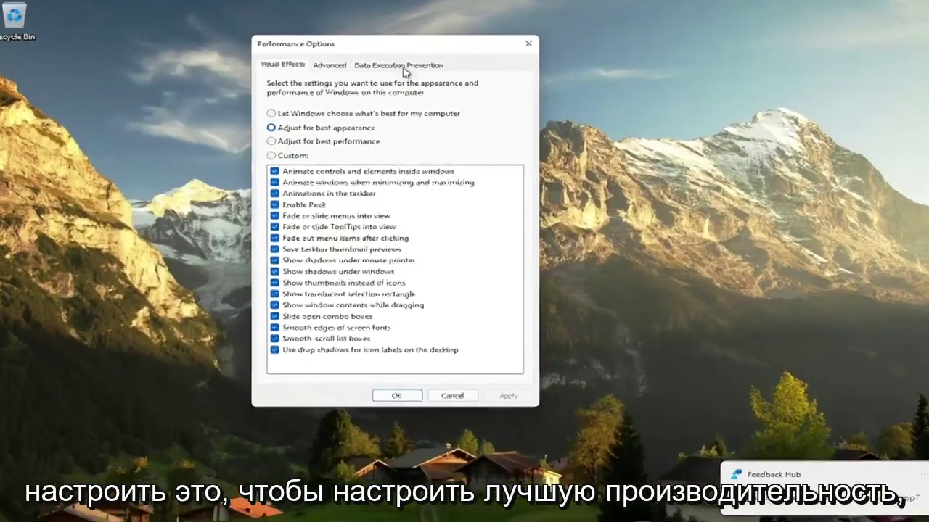
{"action": "left_click", "coordinate": [290, 136]}
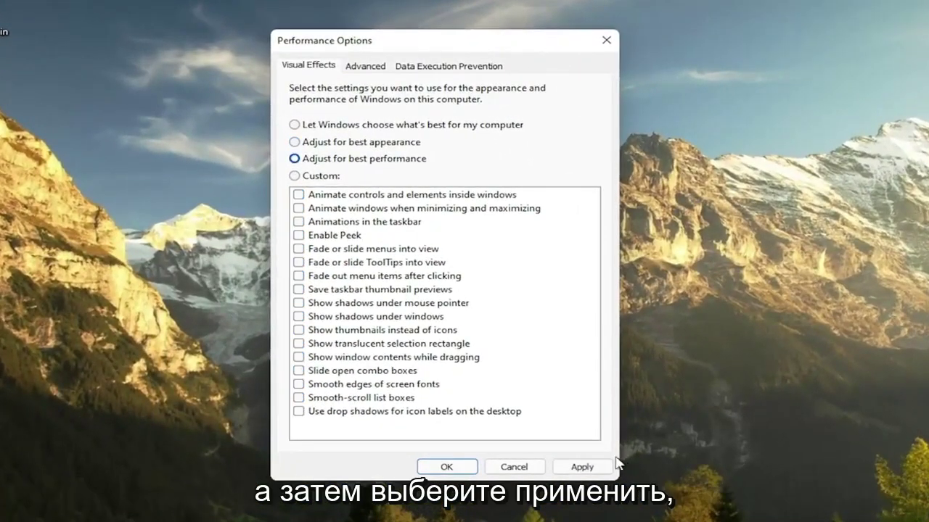
{"action": "left_click", "coordinate": [591, 466]}
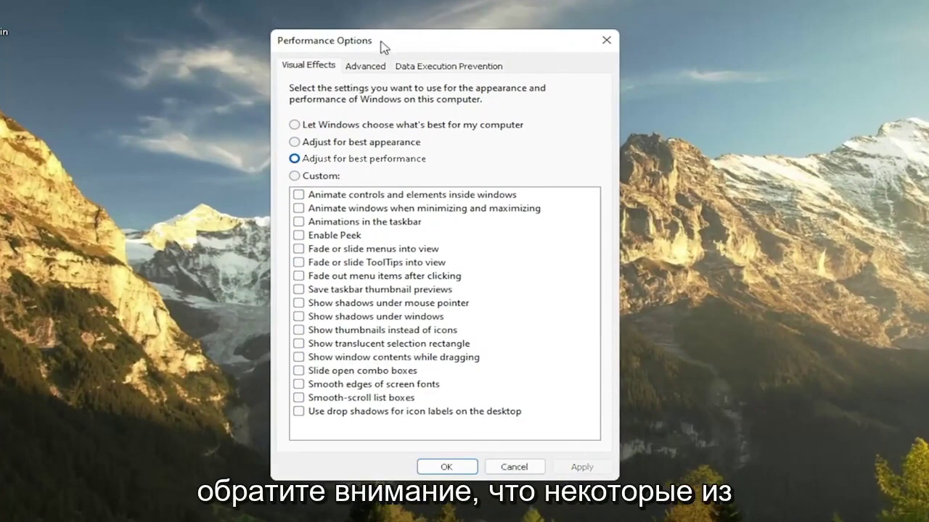
{"action": "left_click_drag", "start_coordinate": [366, 45], "coordinate": [410, 51]}
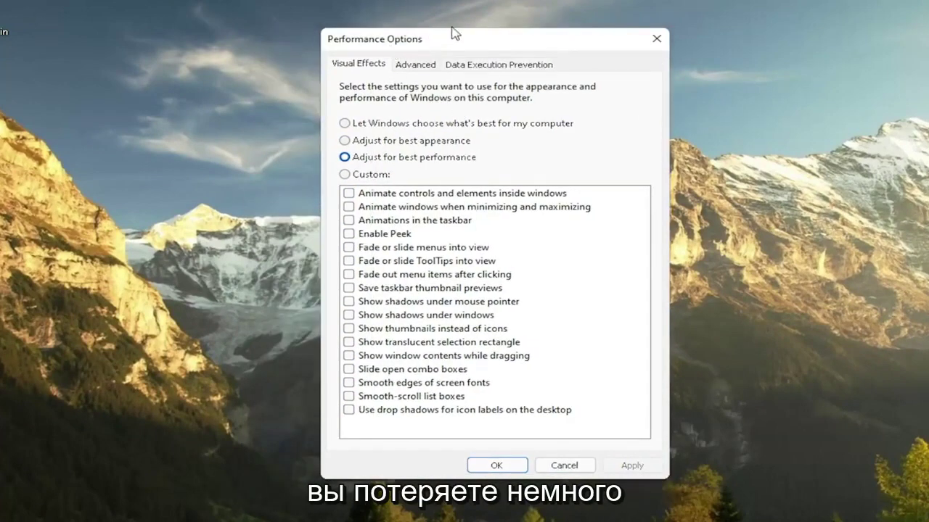
{"action": "left_click_drag", "start_coordinate": [484, 47], "coordinate": [507, 54]}
{"action": "key", "text": "super"}
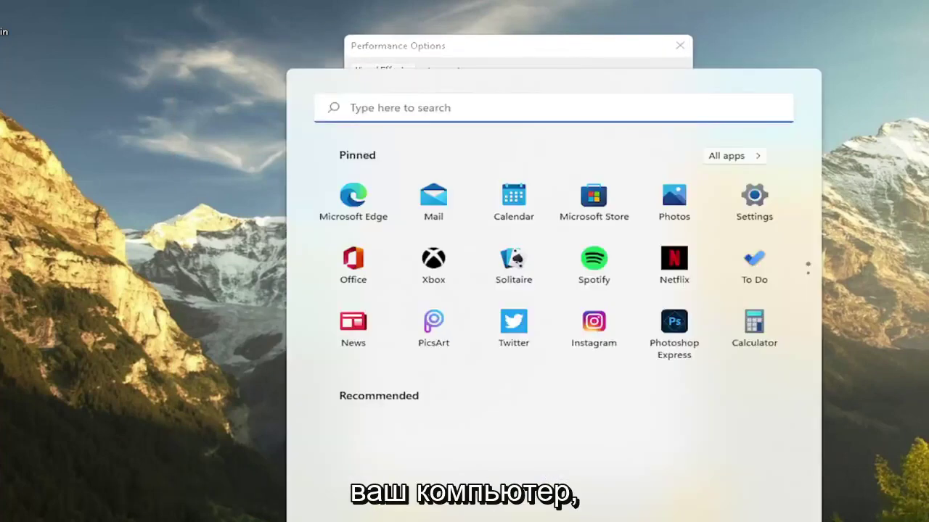
{"action": "left_click", "coordinate": [509, 229]}
{"action": "left_click", "coordinate": [870, 12]}
Try enabling the Show thumbnails instead of icons and Fade out menu items after clicking effects, and disable both again.
{"action": "left_click", "coordinate": [374, 335]}
{"action": "left_click", "coordinate": [372, 282]}
{"action": "left_click", "coordinate": [372, 336]}
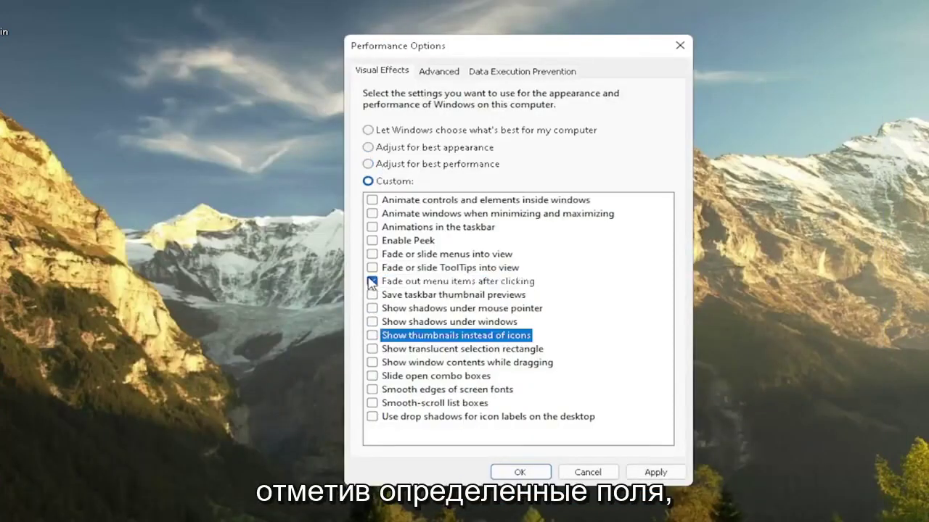
{"action": "left_click", "coordinate": [372, 282]}
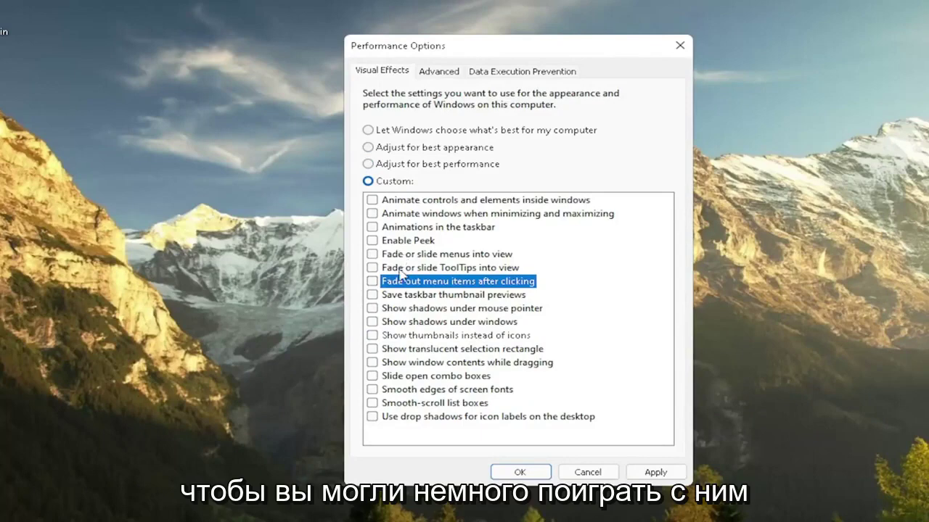
Enable the Show window contents while dragging visual effect, apply the change and close Performance Options.
{"action": "mouse_move", "coordinate": [569, 45]}
{"action": "left_mouse_down"}
{"action": "mouse_move", "coordinate": [652, 65]}
{"action": "mouse_move", "coordinate": [592, 32]}
{"action": "mouse_move", "coordinate": [655, 71]}
{"action": "mouse_move", "coordinate": [546, 51]}
{"action": "mouse_move", "coordinate": [574, 47]}
{"action": "left_mouse_up"}
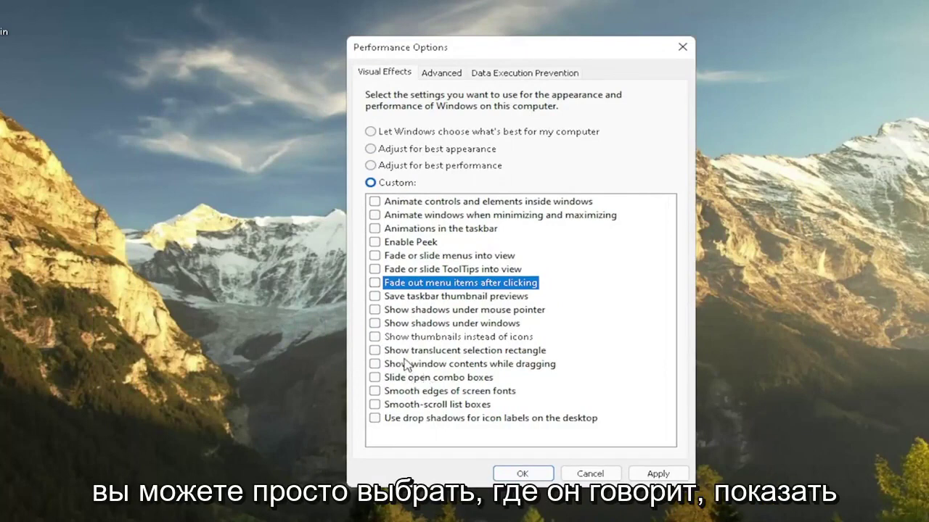
{"action": "left_click", "coordinate": [375, 364]}
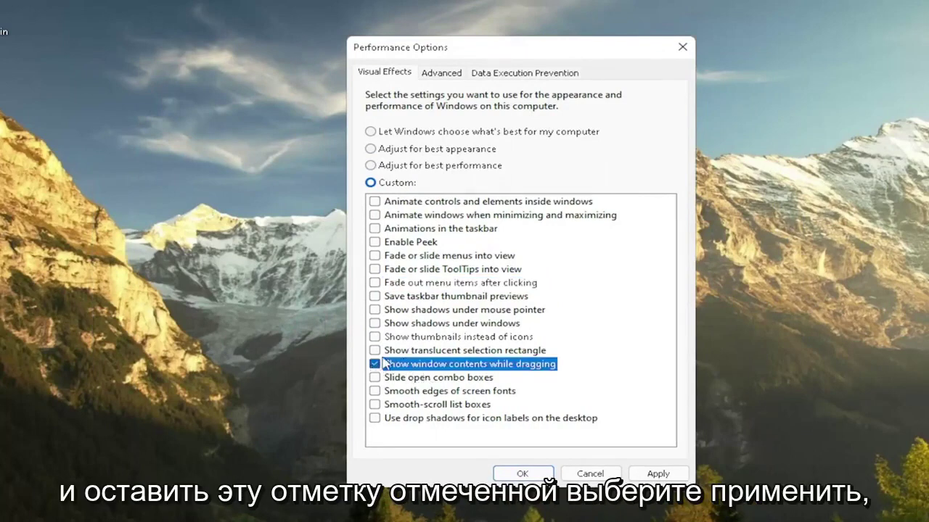
{"action": "left_click", "coordinate": [649, 475]}
{"action": "mouse_move", "coordinate": [516, 51]}
{"action": "left_mouse_down"}
{"action": "mouse_move", "coordinate": [353, 73]}
{"action": "mouse_move", "coordinate": [481, 89]}
{"action": "mouse_move", "coordinate": [549, 50]}
{"action": "mouse_move", "coordinate": [517, 49]}
{"action": "left_mouse_up"}
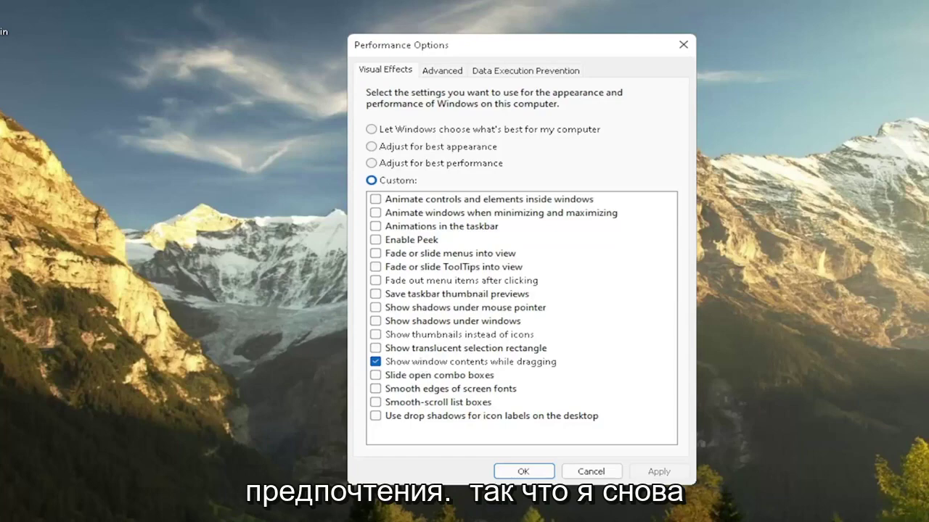
{"action": "left_click", "coordinate": [683, 45]}
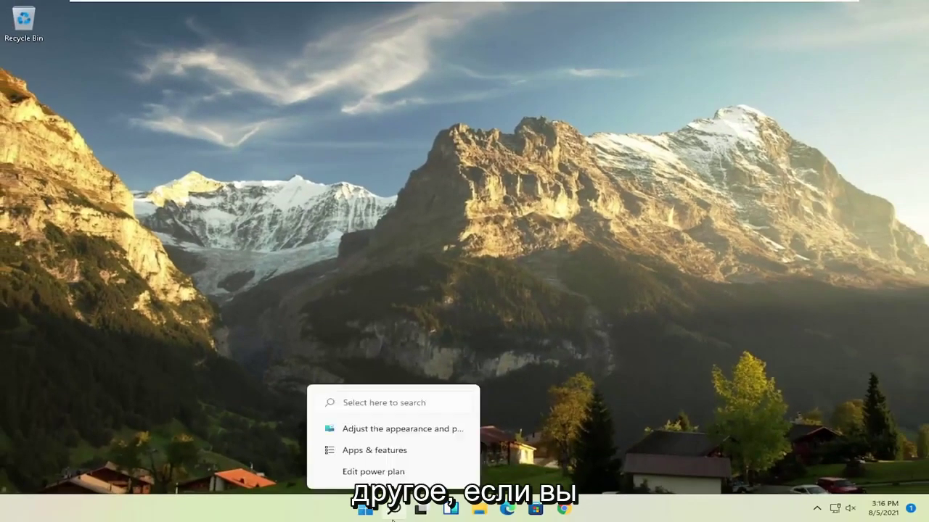
Open Control Panel and set its items to display as large icons.
{"action": "left_click", "coordinate": [394, 509]}
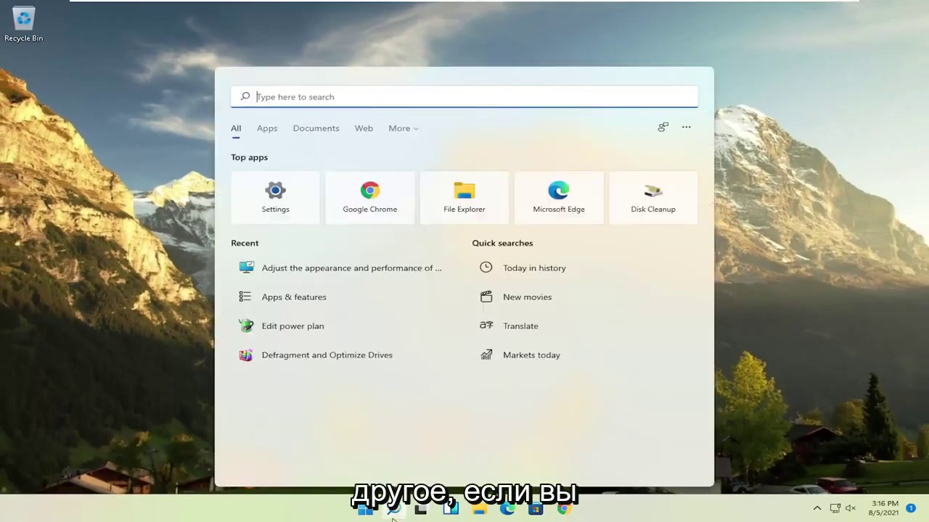
{"action": "type", "text": "control"}
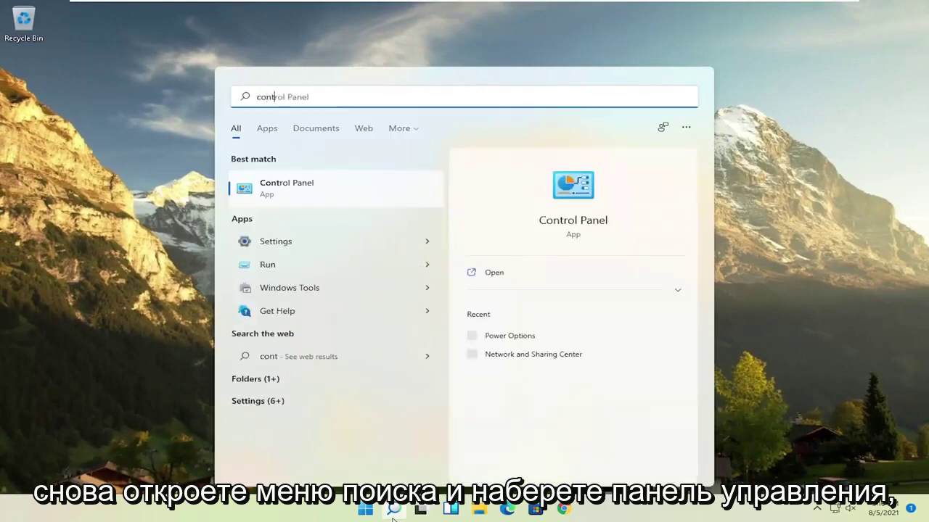
{"action": "left_click", "coordinate": [297, 193]}
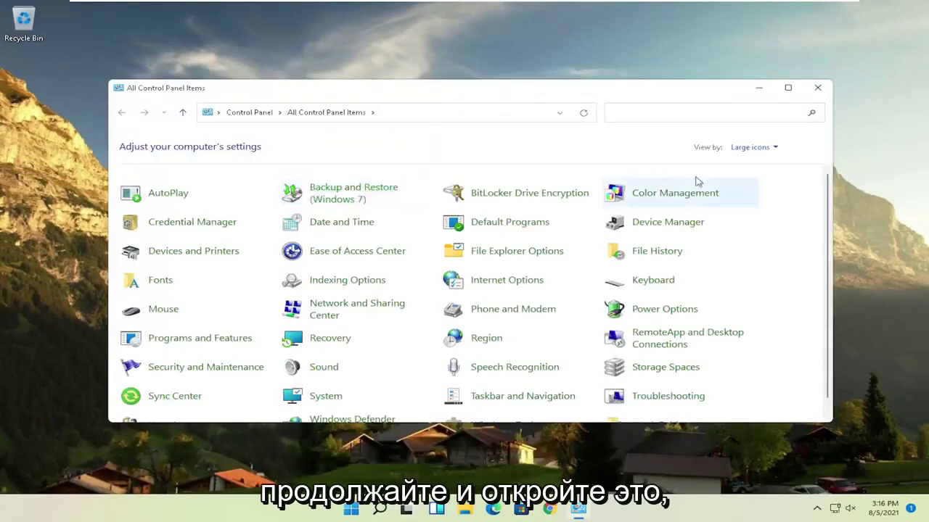
{"action": "left_click", "coordinate": [752, 147]}
{"action": "left_click", "coordinate": [760, 181]}
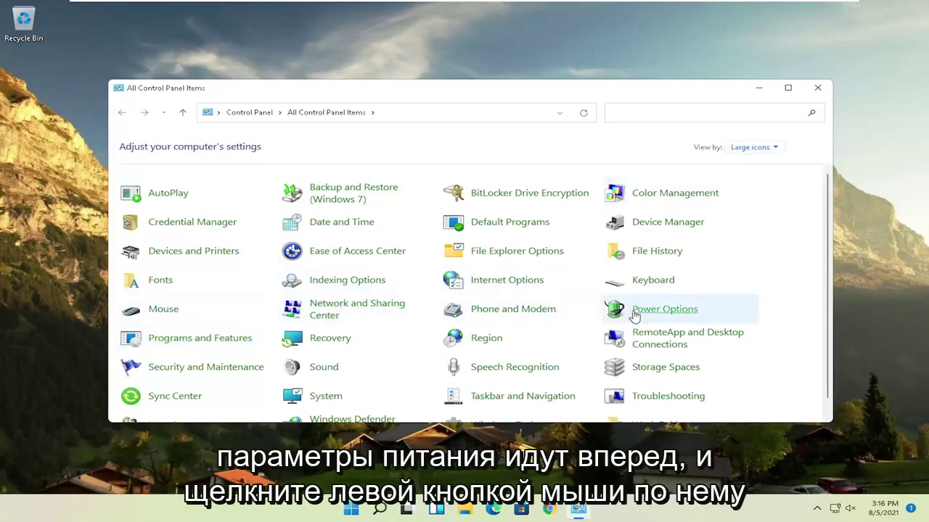
Switch the power plan to High performance in Power Options and close the window.
{"action": "left_click", "coordinate": [668, 317]}
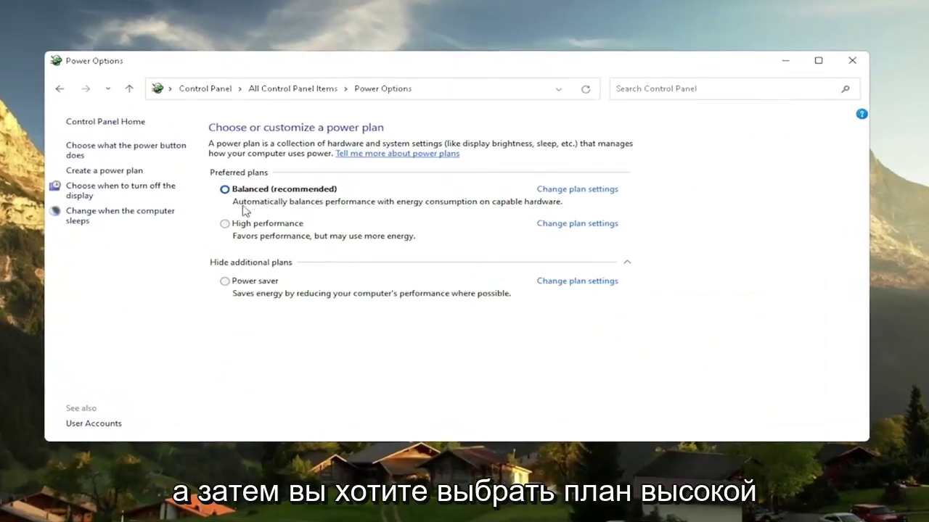
{"action": "left_click", "coordinate": [259, 263]}
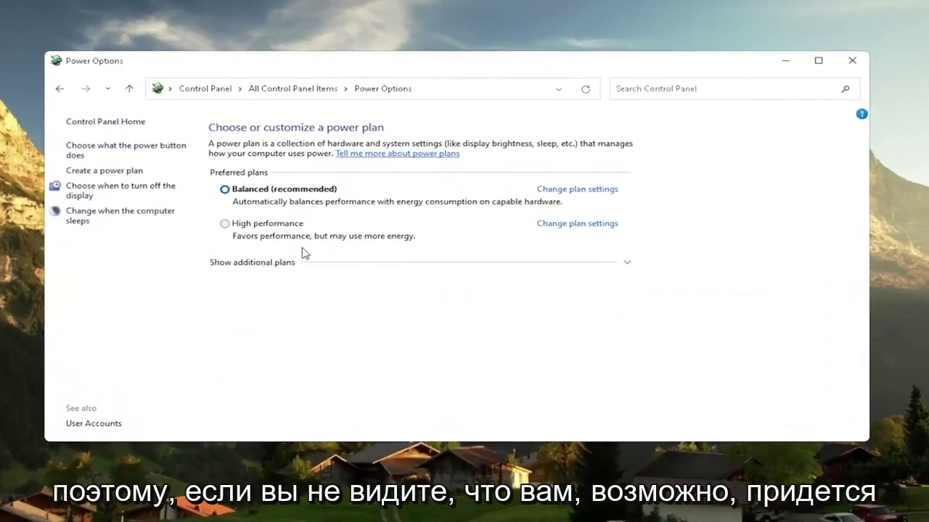
{"action": "left_click", "coordinate": [256, 266]}
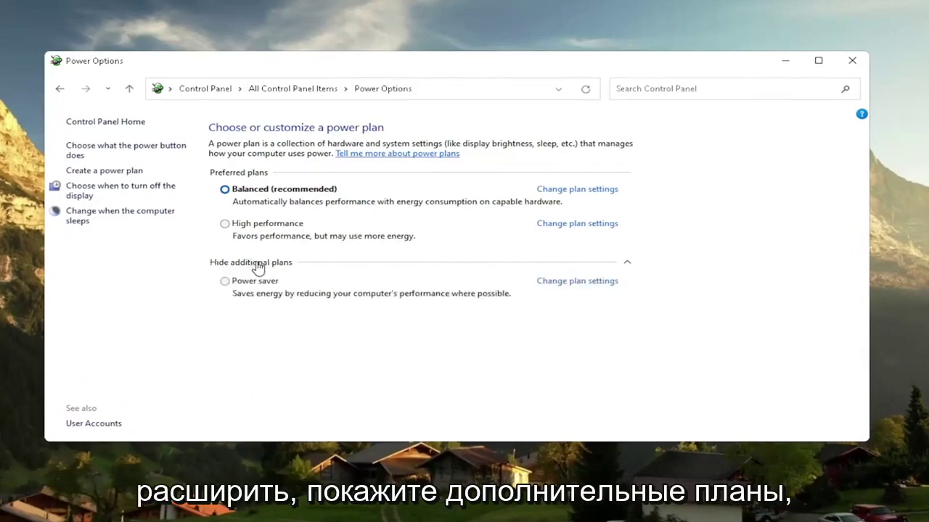
{"action": "left_click", "coordinate": [225, 225]}
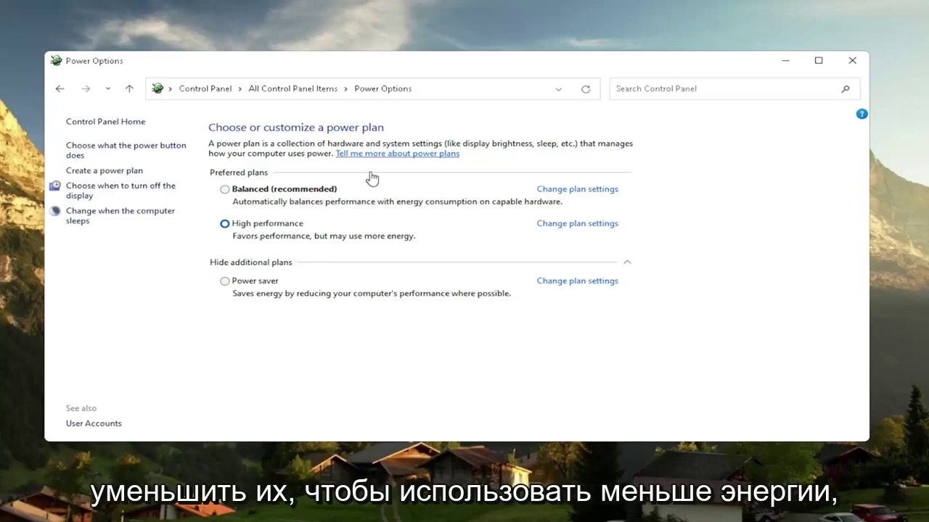
{"action": "left_click", "coordinate": [852, 61]}
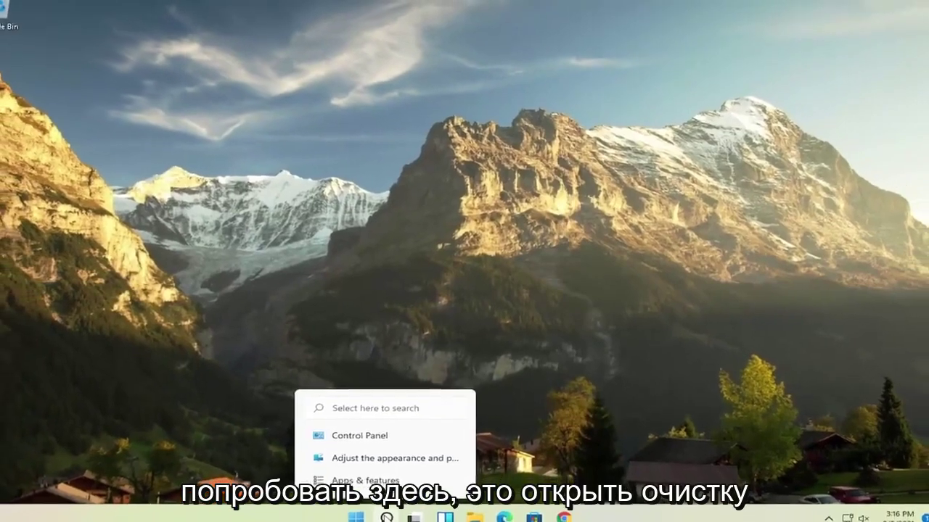
Search for Disk Cleanup, open it for drive C: and reposition its window.
{"action": "left_click", "coordinate": [379, 520]}
{"action": "type", "text": "disk clean"}
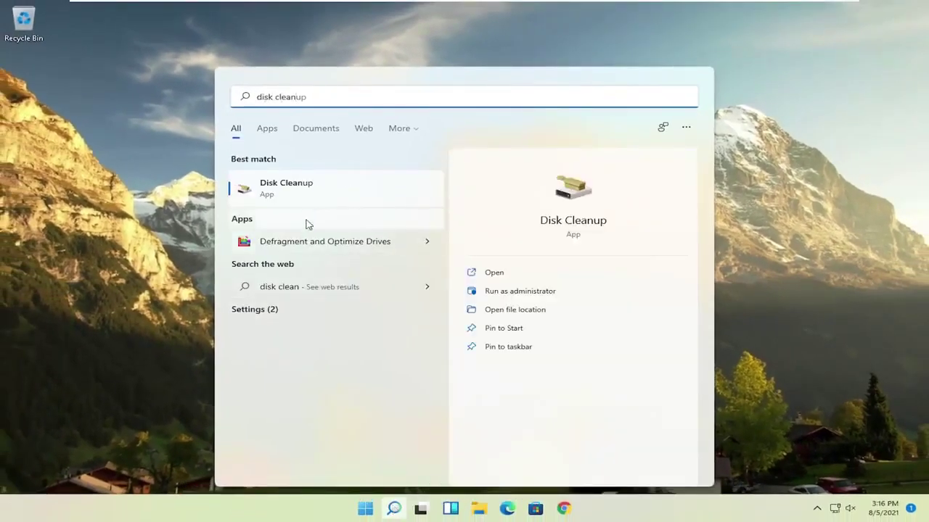
{"action": "left_click", "coordinate": [281, 186]}
{"action": "left_click_drag", "start_coordinate": [223, 81], "coordinate": [424, 101]}
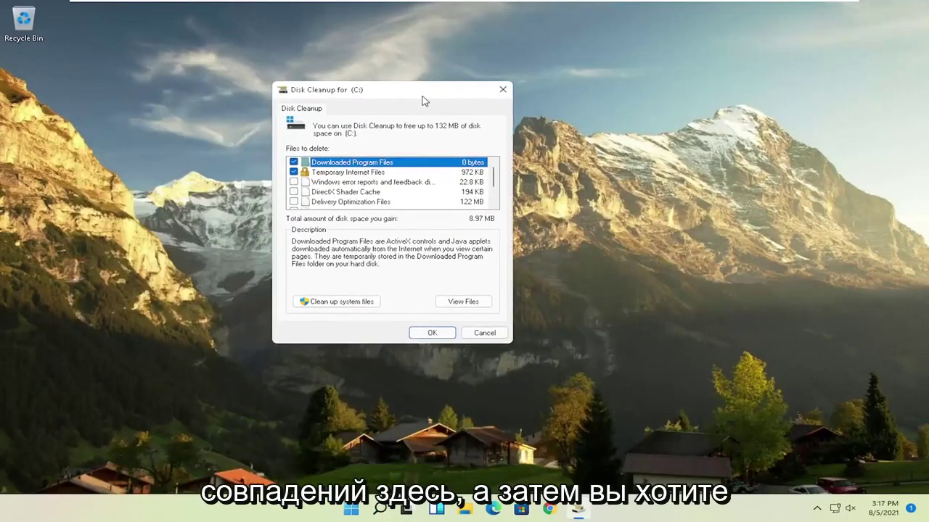
Rescan drive C: with system files included and permanently delete the files preselected for cleanup.
{"action": "left_click", "coordinate": [331, 301]}
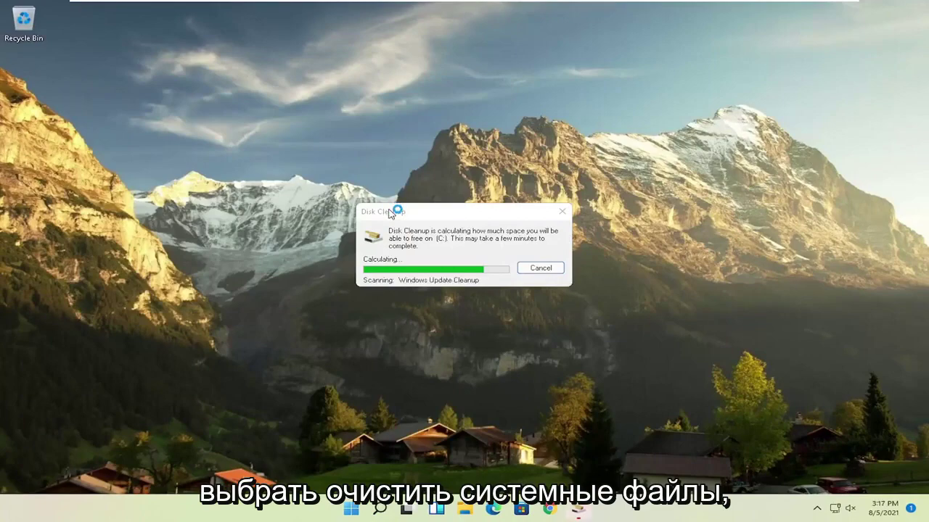
{"action": "left_click_drag", "start_coordinate": [228, 88], "coordinate": [429, 95]}
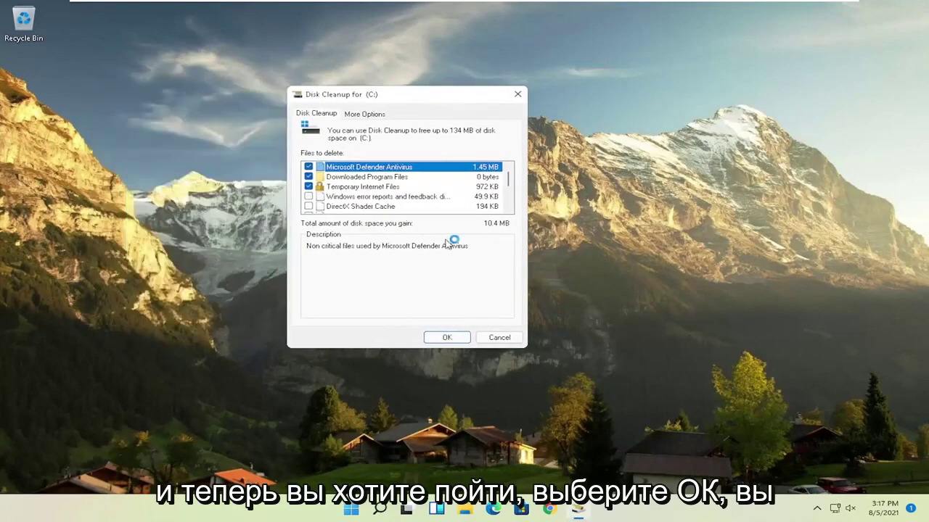
{"action": "left_click", "coordinate": [447, 337]}
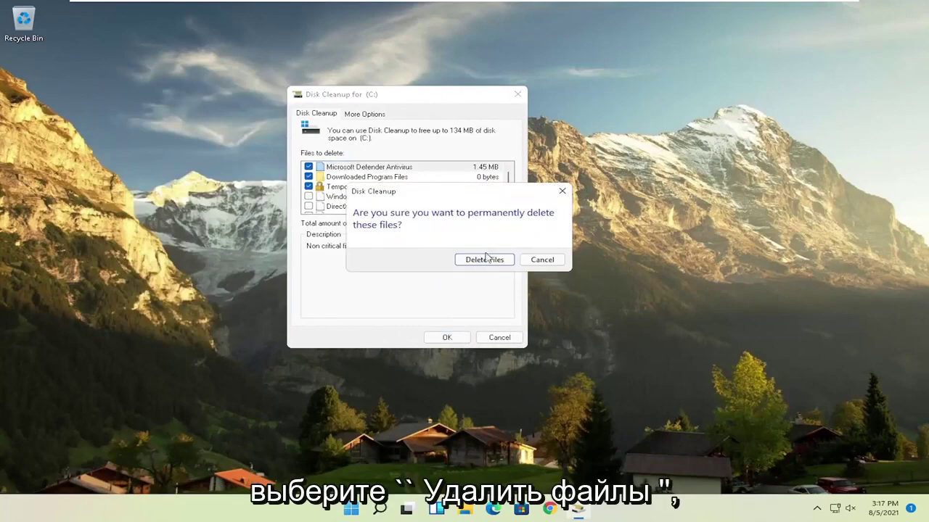
{"action": "left_click", "coordinate": [485, 260]}
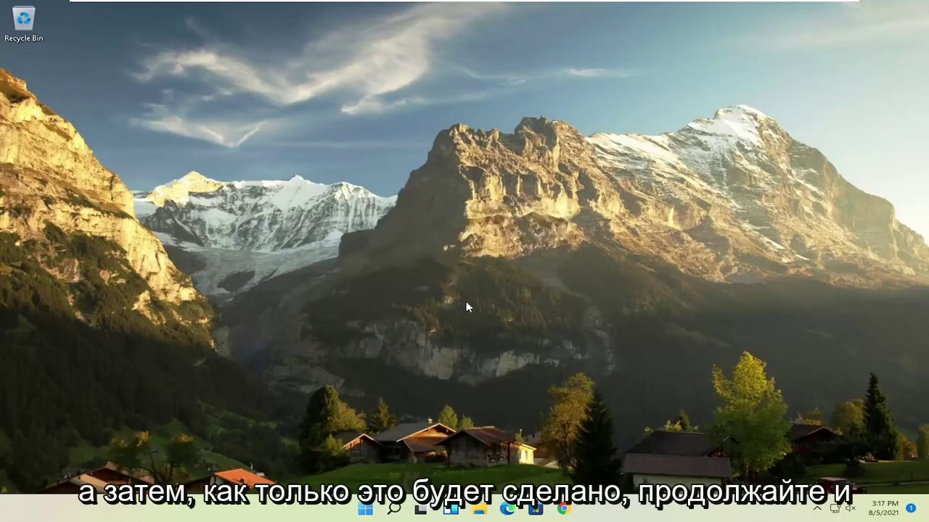
Search for "defrag", open Defragment and Optimize Drives and reposition its window.
{"action": "left_click", "coordinate": [394, 508]}
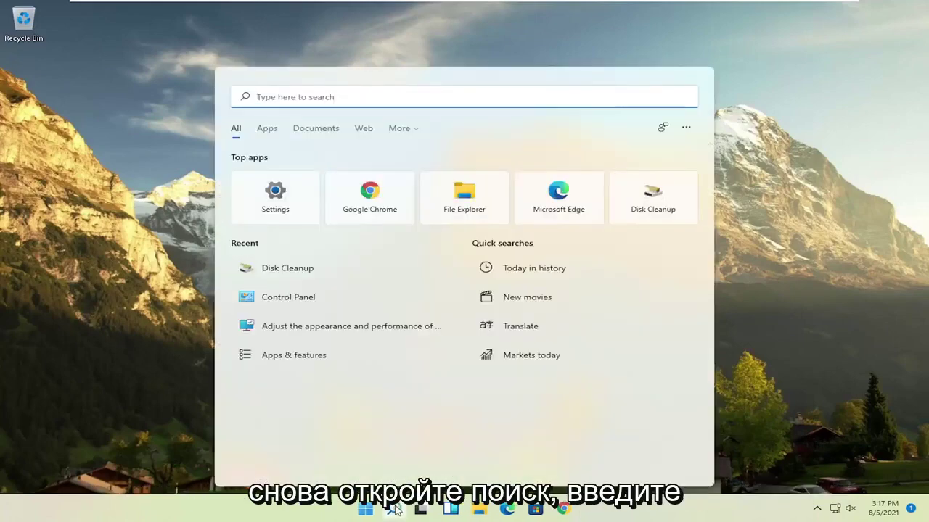
{"action": "type", "text": "disk"}
{"action": "type", "text": "defrag"}
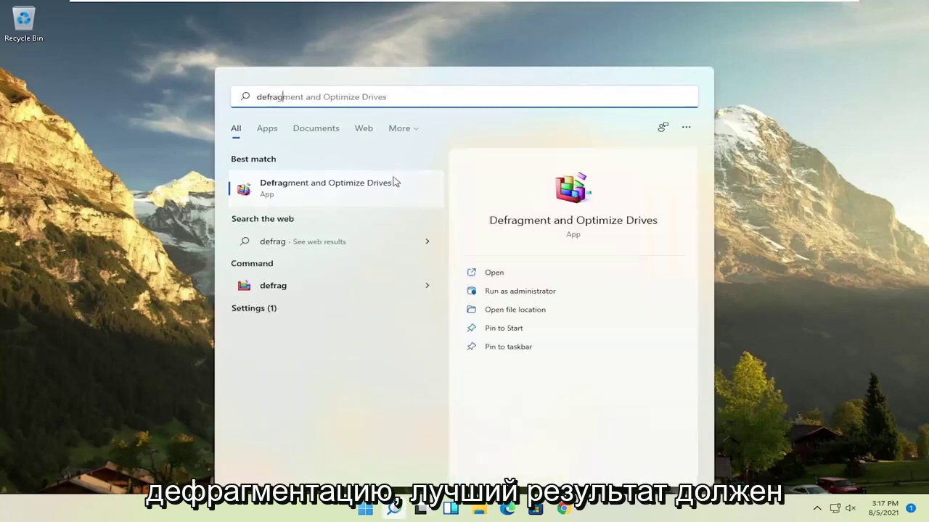
{"action": "left_click", "coordinate": [336, 193]}
{"action": "left_click_drag", "start_coordinate": [385, 126], "coordinate": [370, 99]}
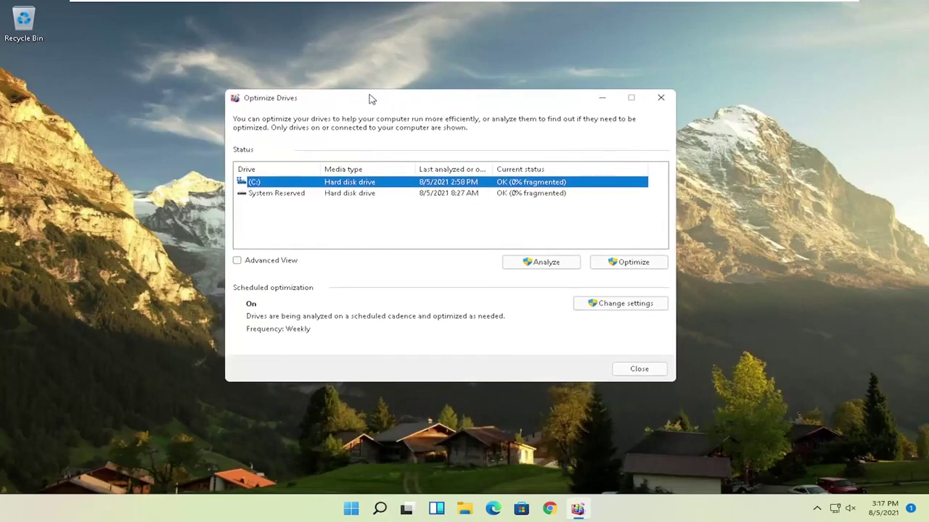
Start optimizing drive C: in Optimize Drives.
{"action": "left_click", "coordinate": [263, 194]}
{"action": "left_click", "coordinate": [263, 184]}
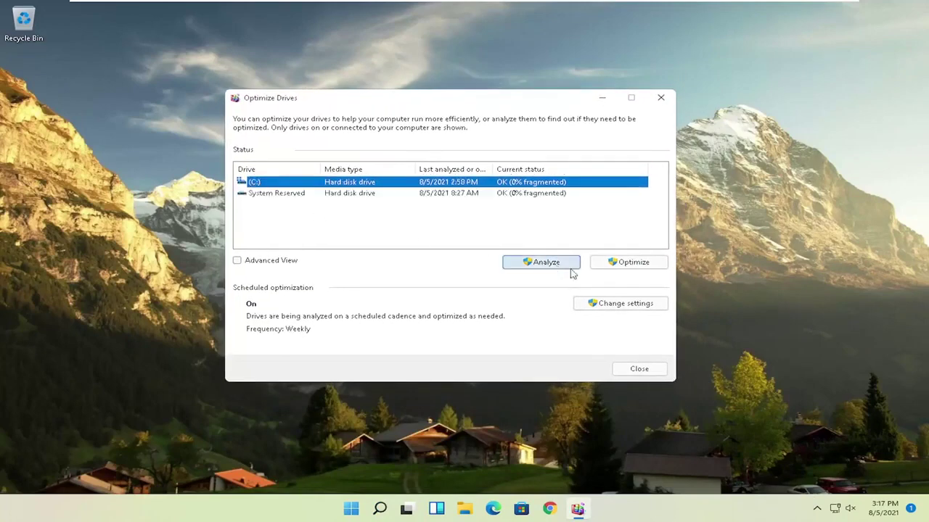
{"action": "left_click", "coordinate": [602, 267]}
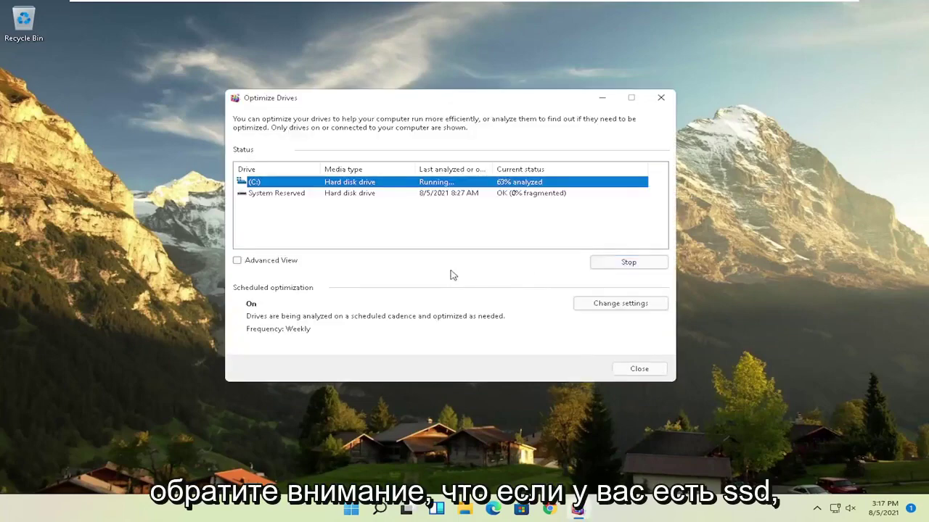
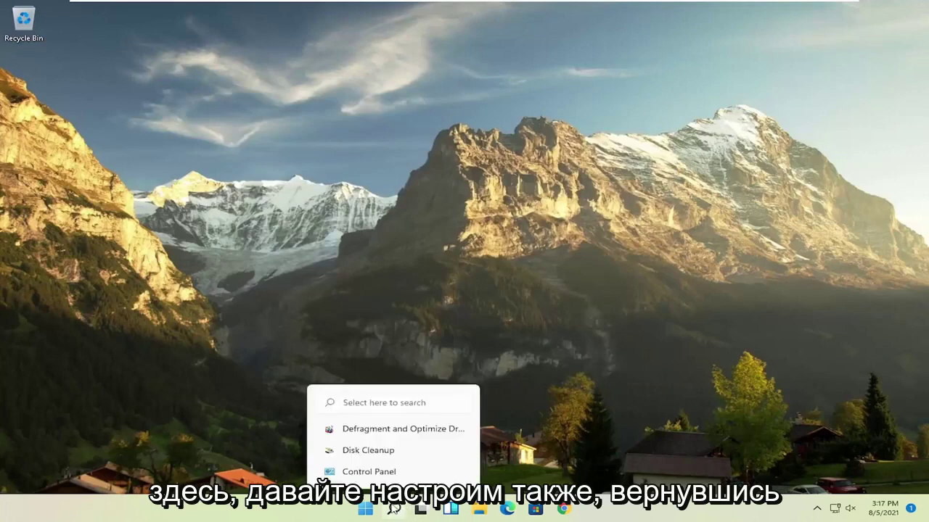
Search for "cmd", run Command Prompt as administrator and allow it to make changes to the device.
{"action": "type", "text": "cmd"}
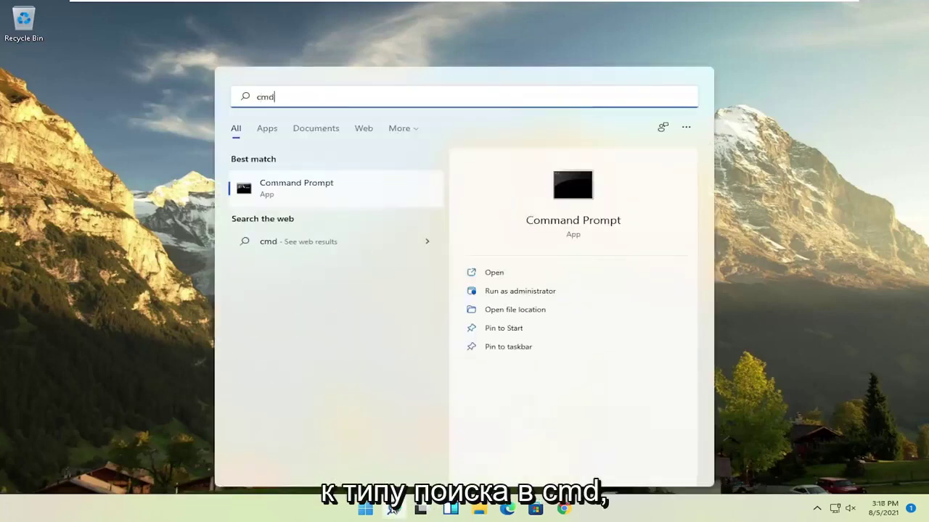
{"action": "right_click", "coordinate": [294, 188]}
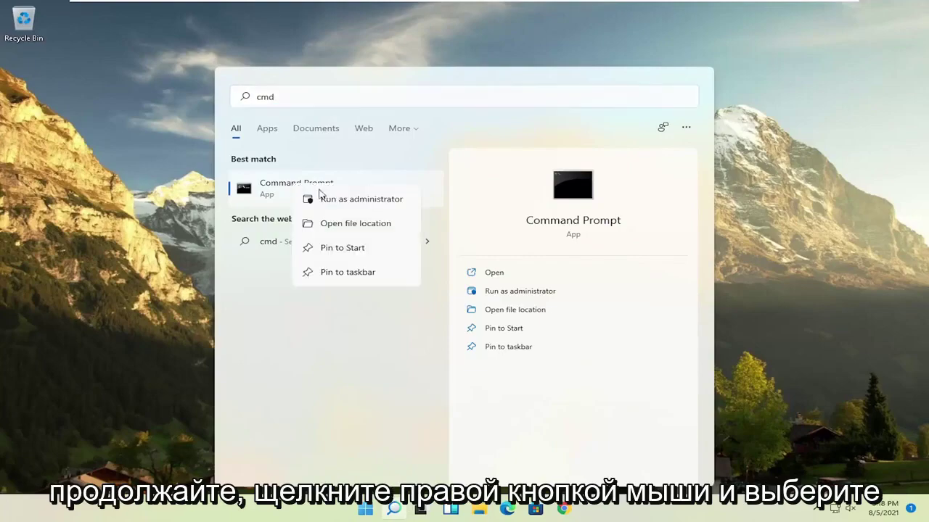
{"action": "left_click", "coordinate": [347, 199]}
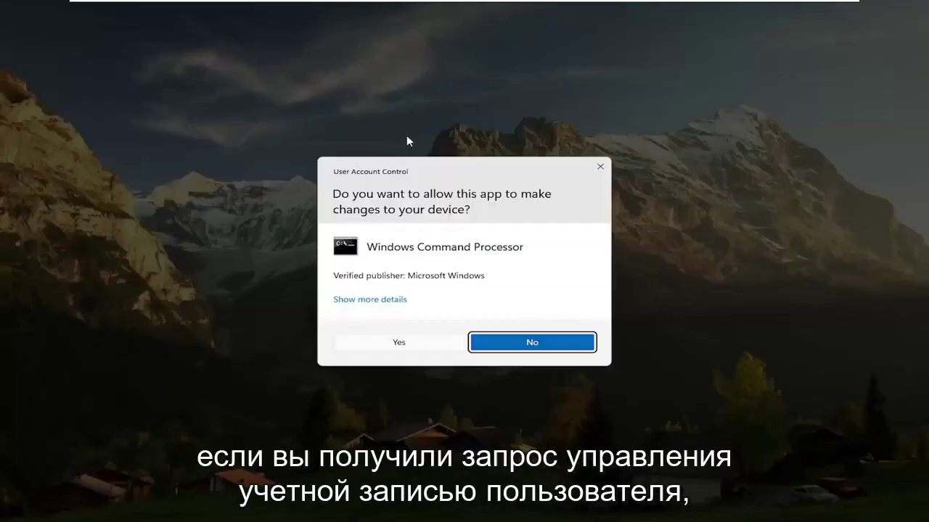
{"action": "left_click", "coordinate": [403, 342]}
{"action": "mouse_move", "coordinate": [380, 93]}
{"action": "left_mouse_down"}
{"action": "mouse_move", "coordinate": [415, 91]}
{"action": "mouse_move", "coordinate": [406, 89]}
{"action": "left_mouse_up"}
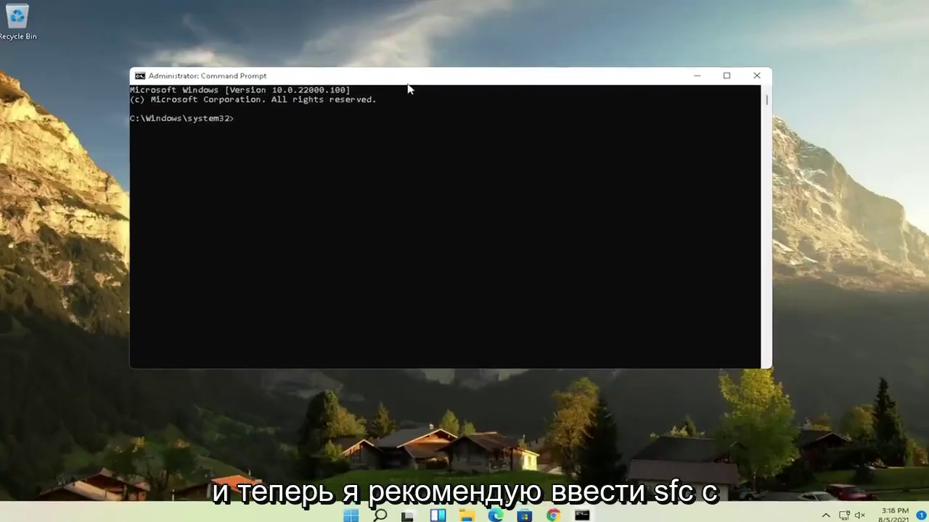
Run the system file check with the command sfc /scannow and close Command Prompt when the scan is complete.
{"action": "type", "text": "sfc"}
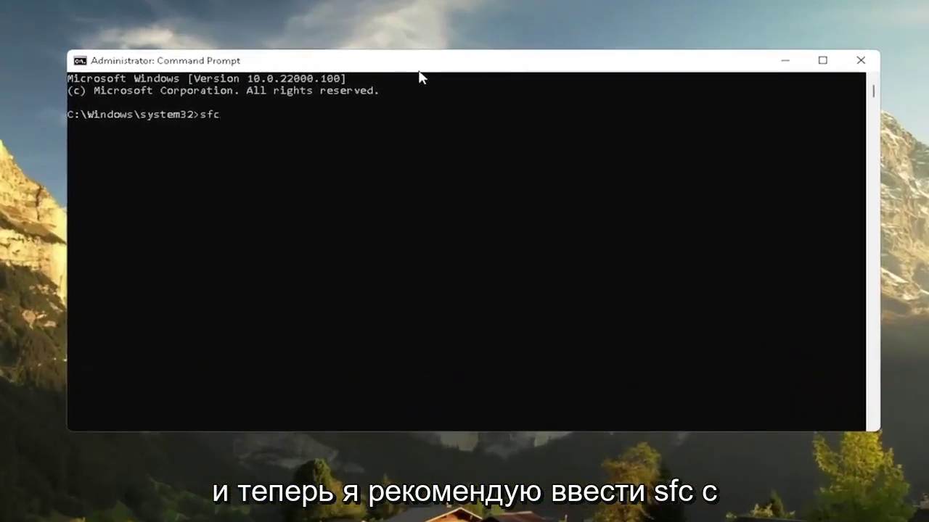
{"action": "type", "text": " /"}
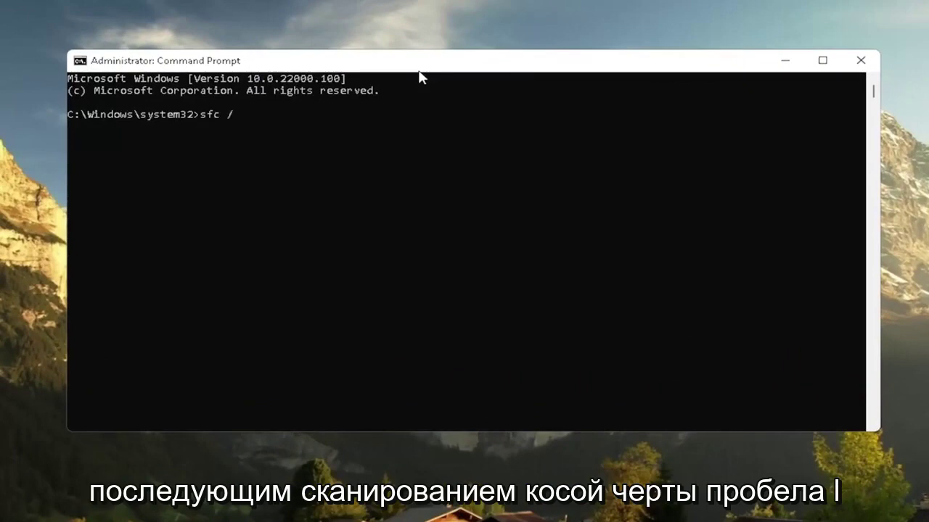
{"action": "type", "text": "scannow"}
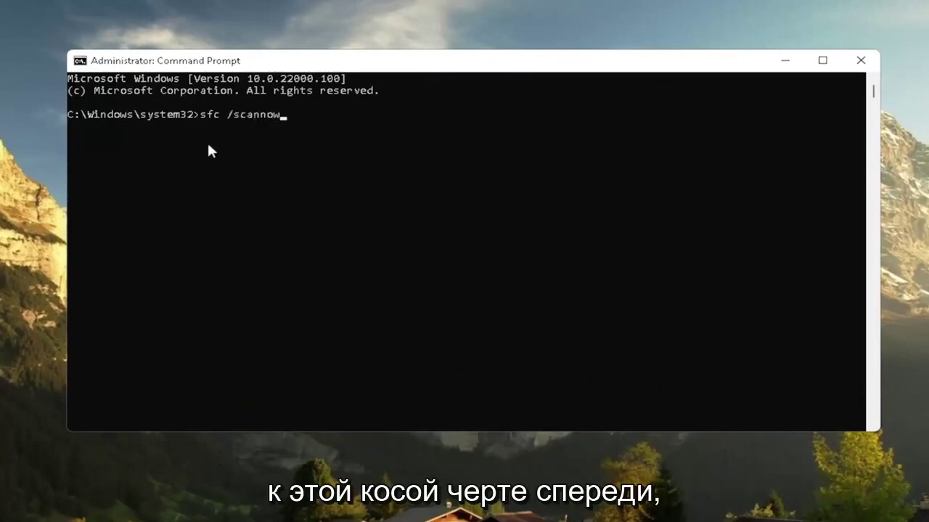
{"action": "key", "text": "Return"}
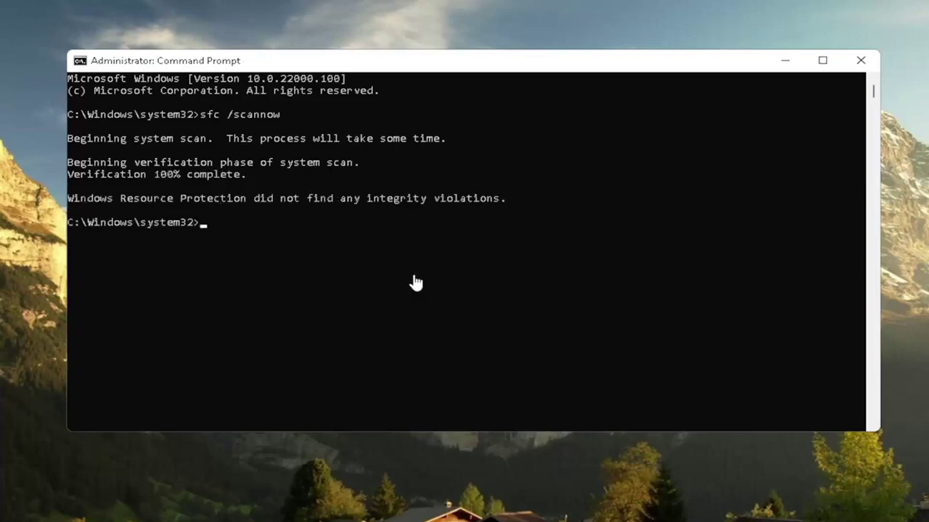
{"action": "left_click", "coordinate": [860, 60]}
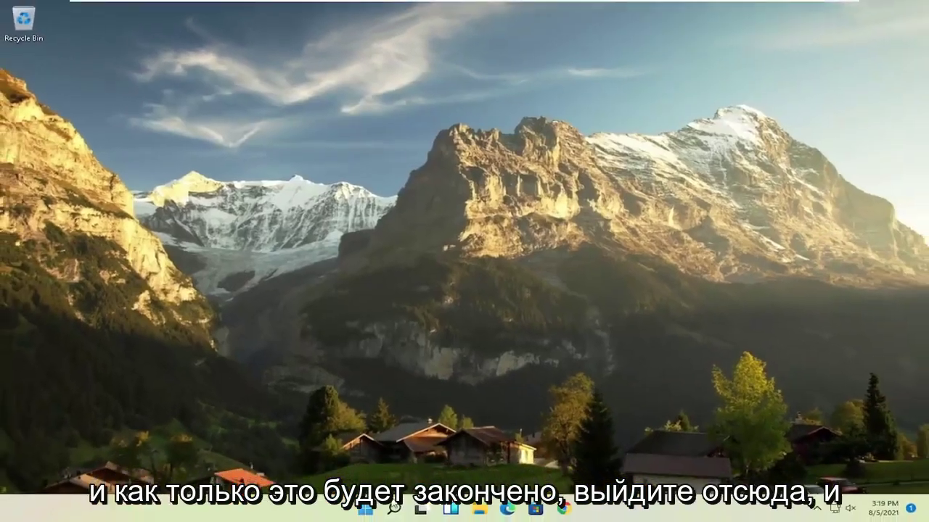
Restart the computer.
{"action": "right_click", "coordinate": [365, 510]}
{"action": "mouse_move", "coordinate": [388, 463]}
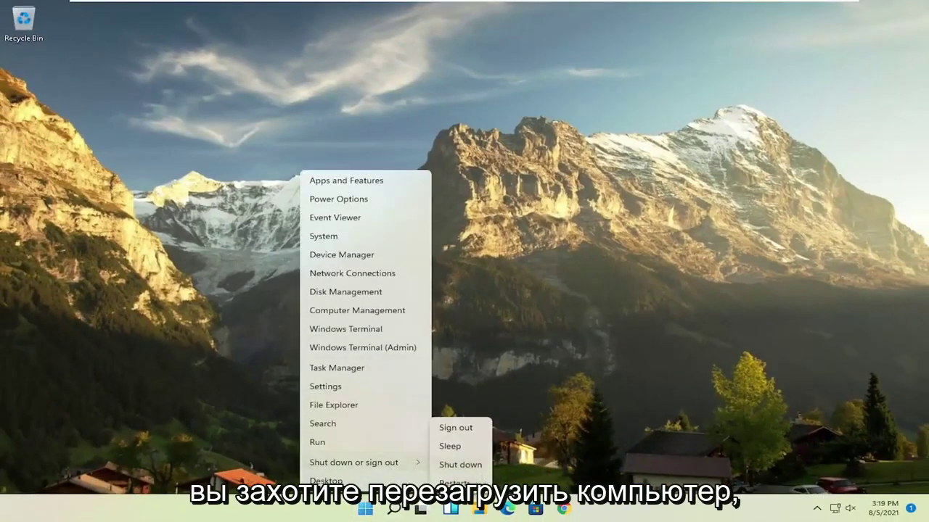
{"action": "left_click", "coordinate": [454, 483]}
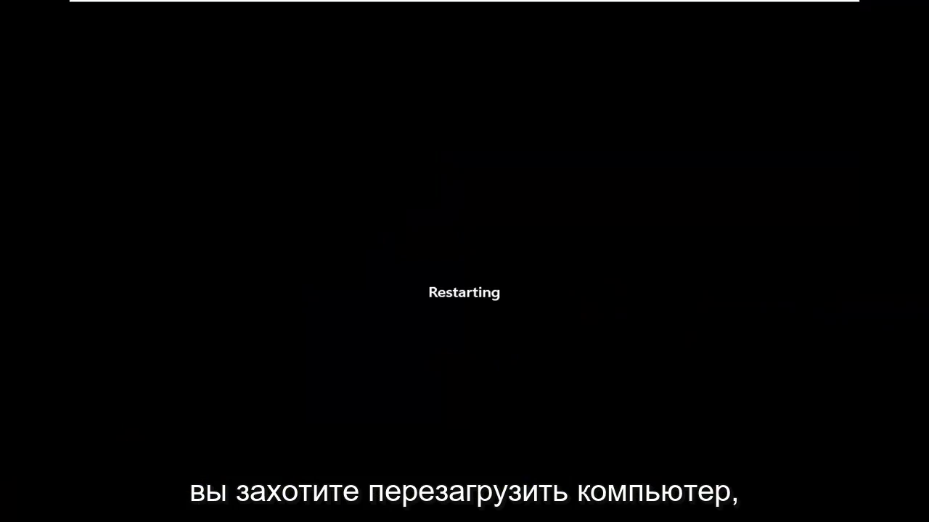